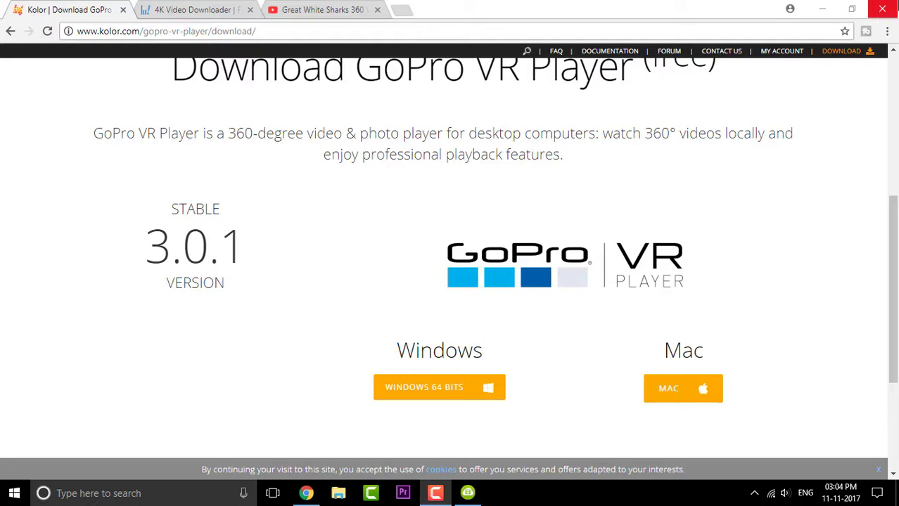
Step: Review the GoPro VR Player download page with its Windows and Mac versions, plus the 4K Video Downloader product page
scroll(552, 195, up, 2)
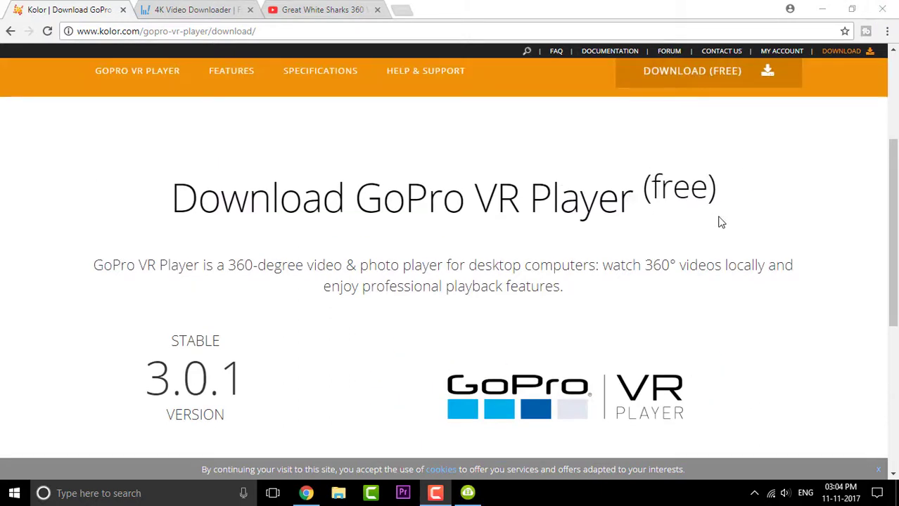
scroll(719, 221, down, 3)
scroll(754, 238, up, 4)
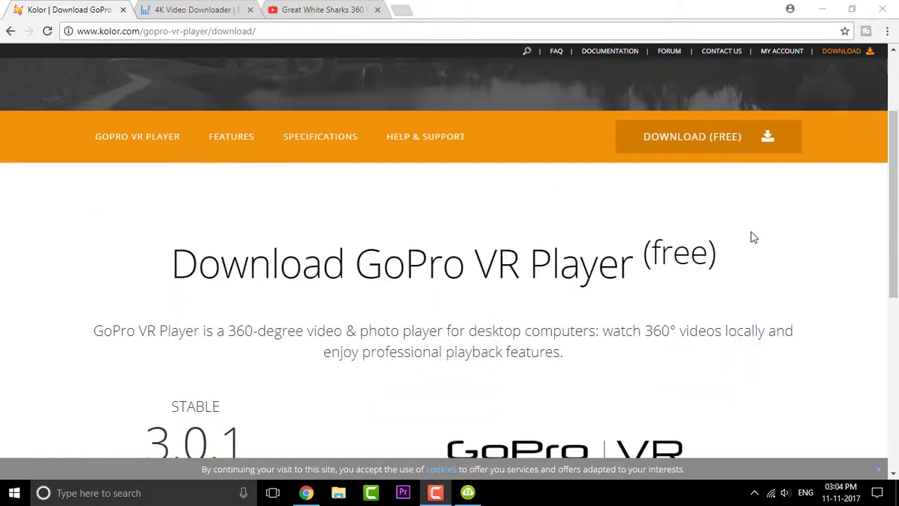
scroll(754, 237, down, 1)
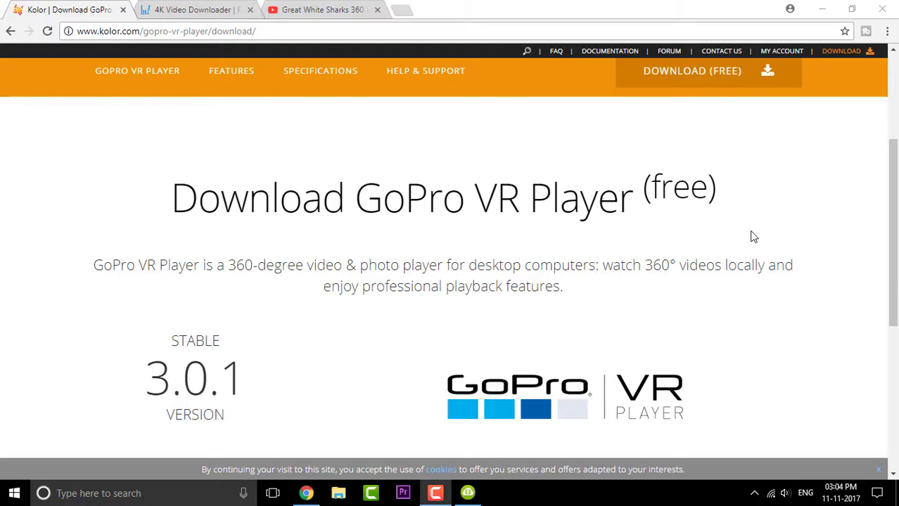
scroll(753, 237, down, 3)
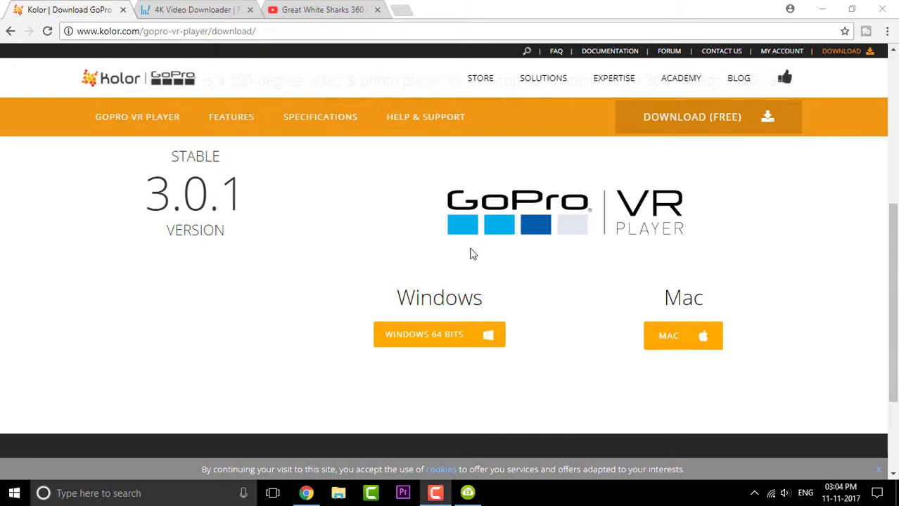
click(190, 9)
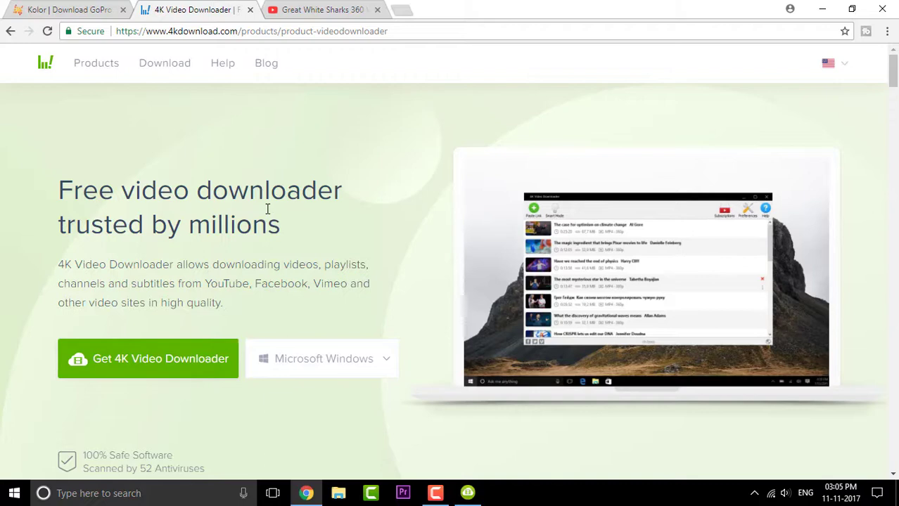
Step: Pan the view of the Great White Sharks 360 video on YouTube and copy its video URL
click(310, 10)
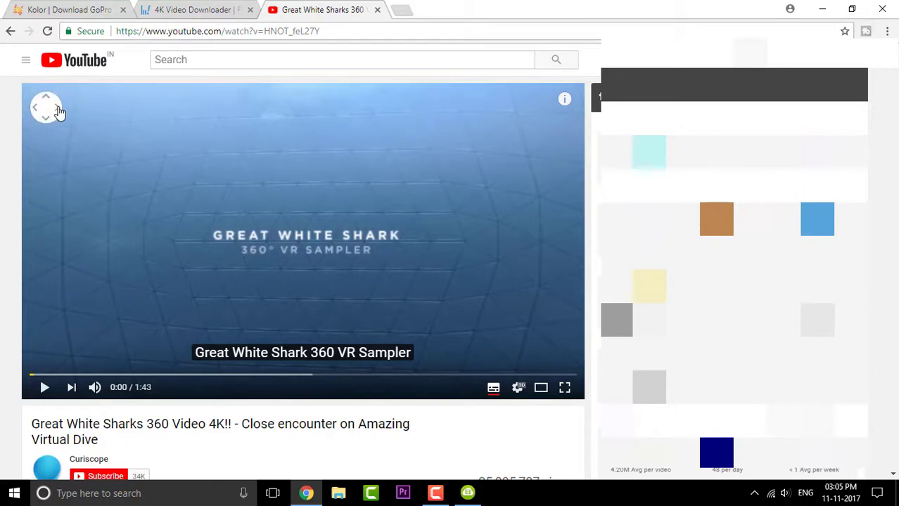
click(35, 109)
click(34, 109)
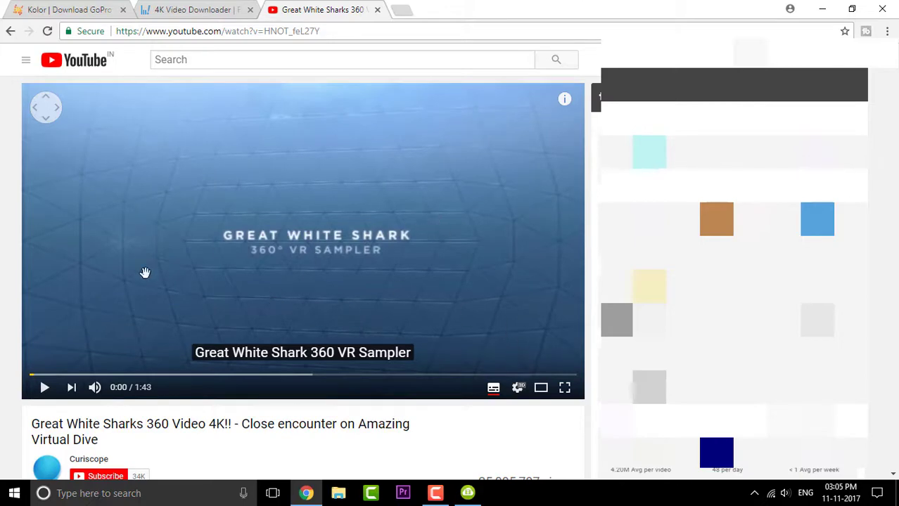
right_click(327, 195)
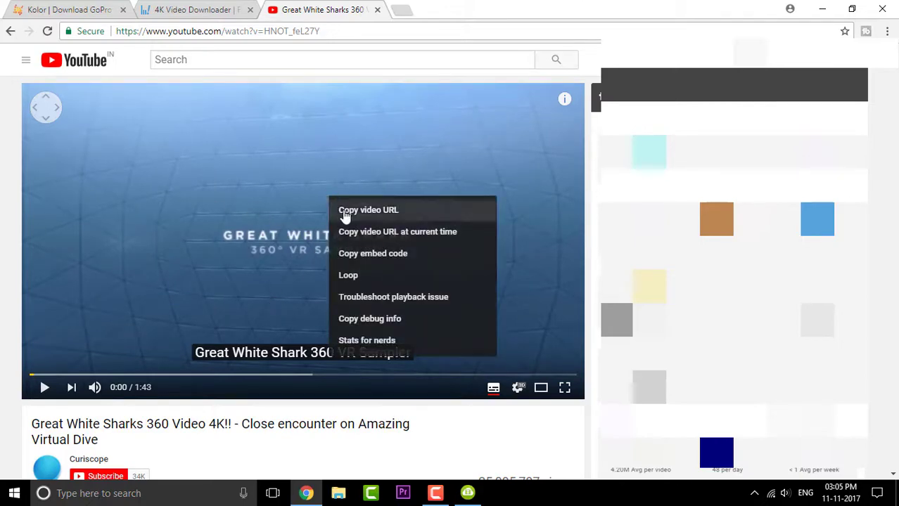
click(344, 211)
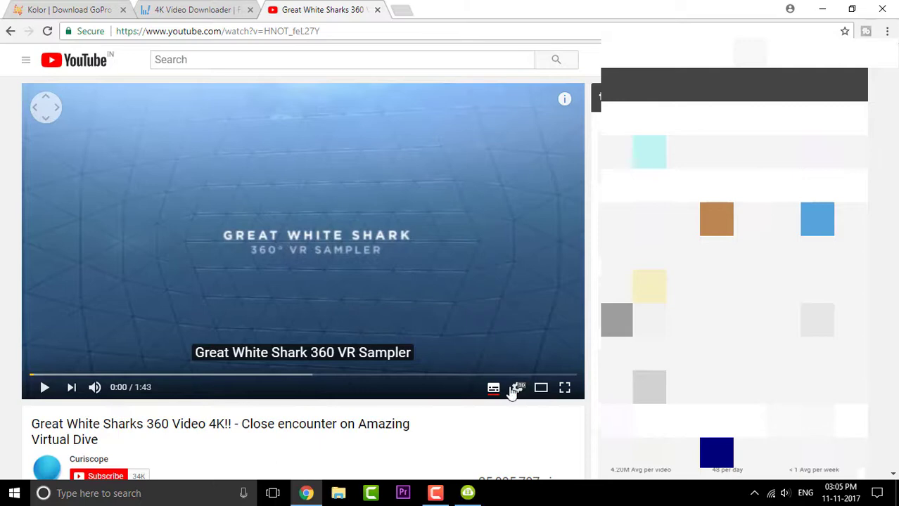
Step: Launch 4K Video Downloader and download the video from the copied link as MP4 in 1080p 3D 360° quality
click(158, 492)
text(4k)
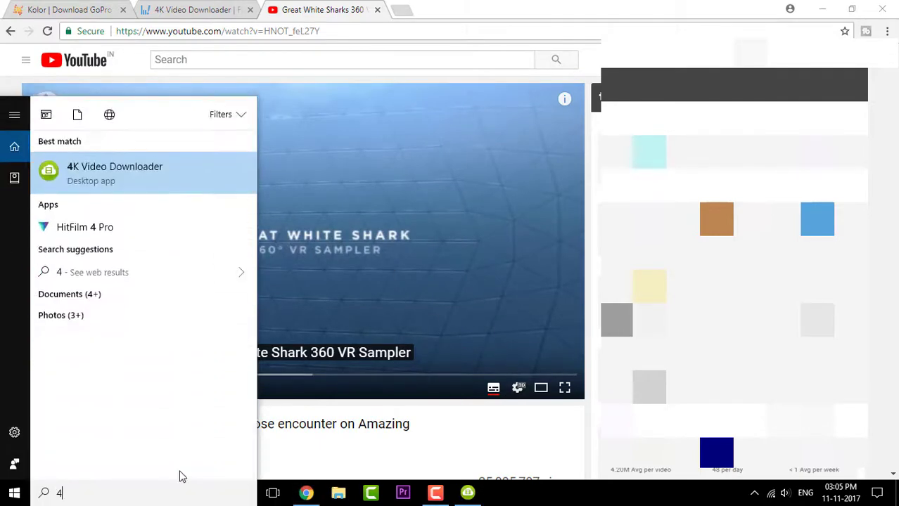
click(97, 176)
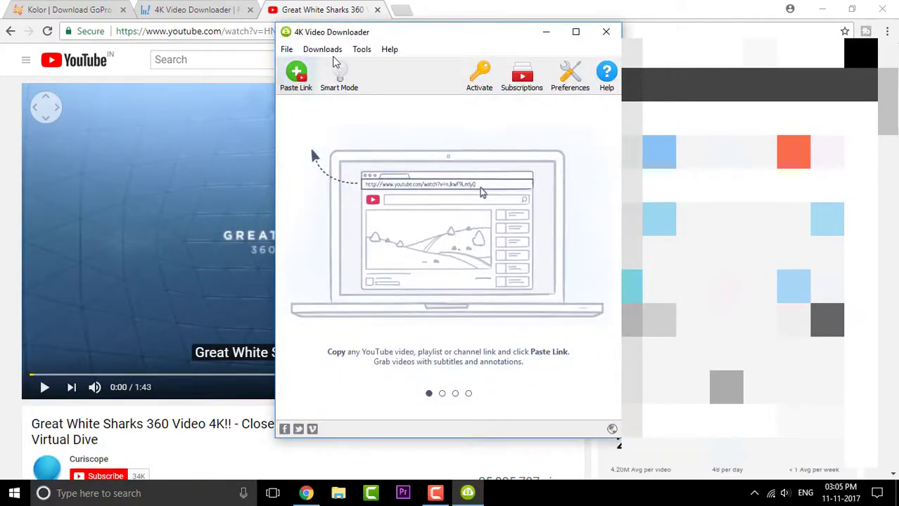
click(296, 79)
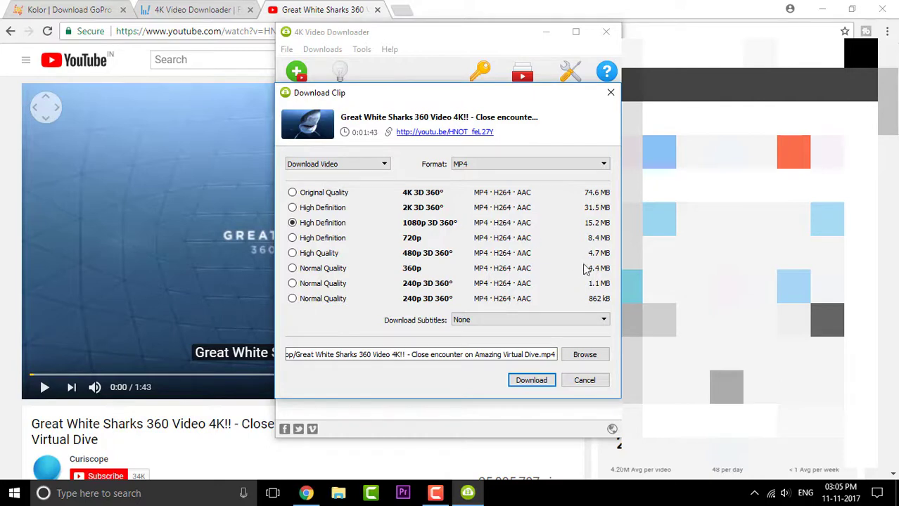
click(531, 381)
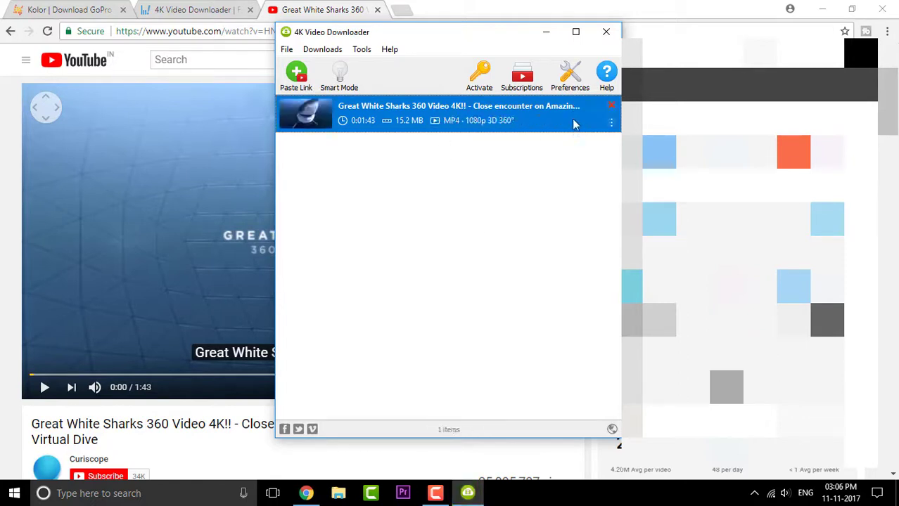
Step: Show the downloaded Great White Sharks clip in its Desktop folder and select the file
click(612, 123)
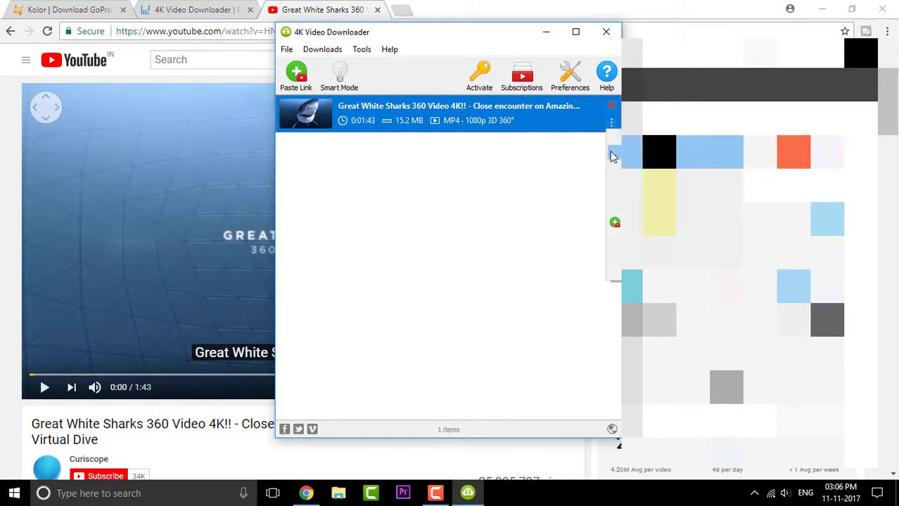
click(612, 157)
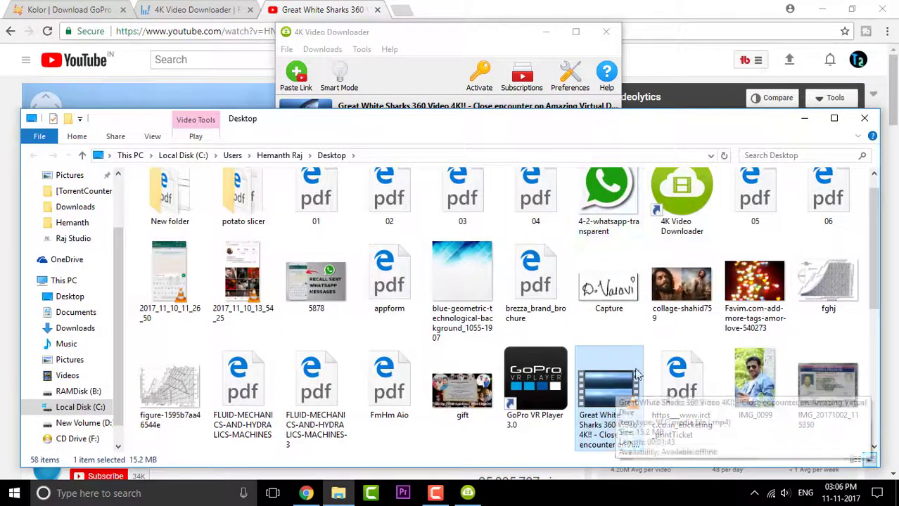
right_click(614, 383)
click(609, 414)
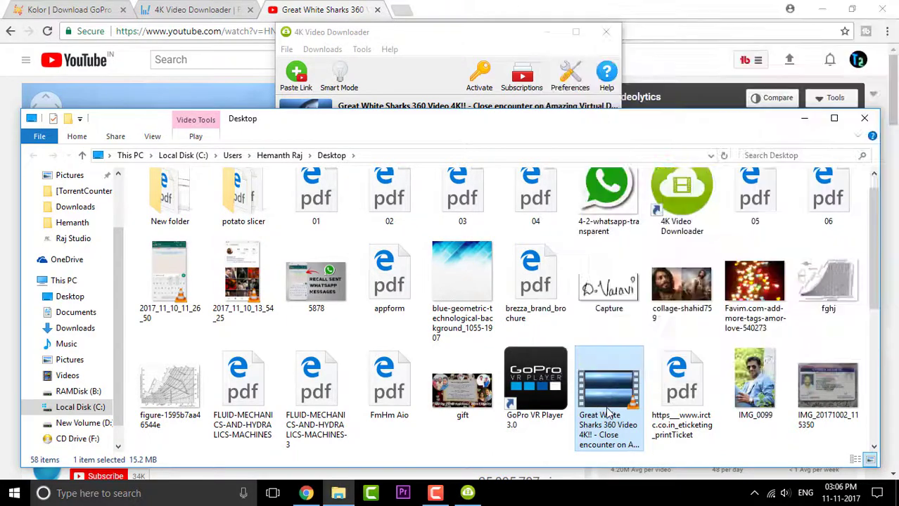
Step: Find and launch GoPro VR Player 3.0
click(188, 487)
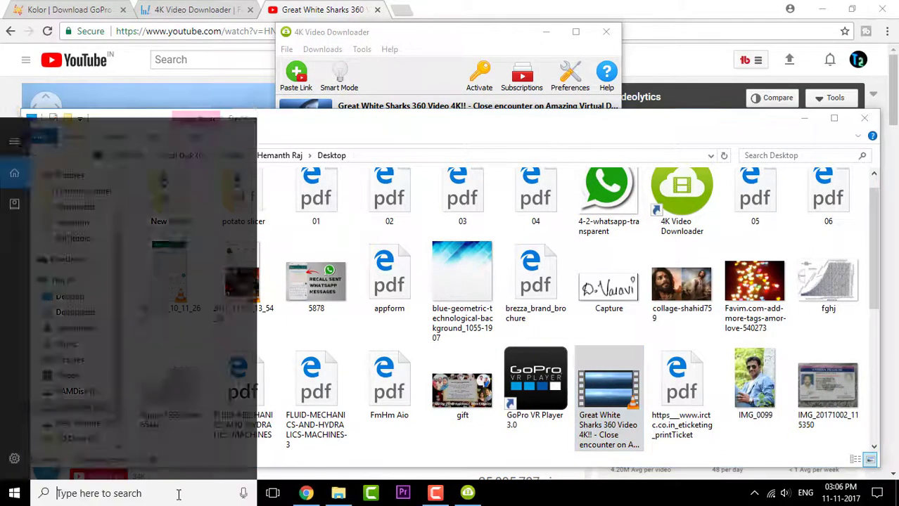
text(g)
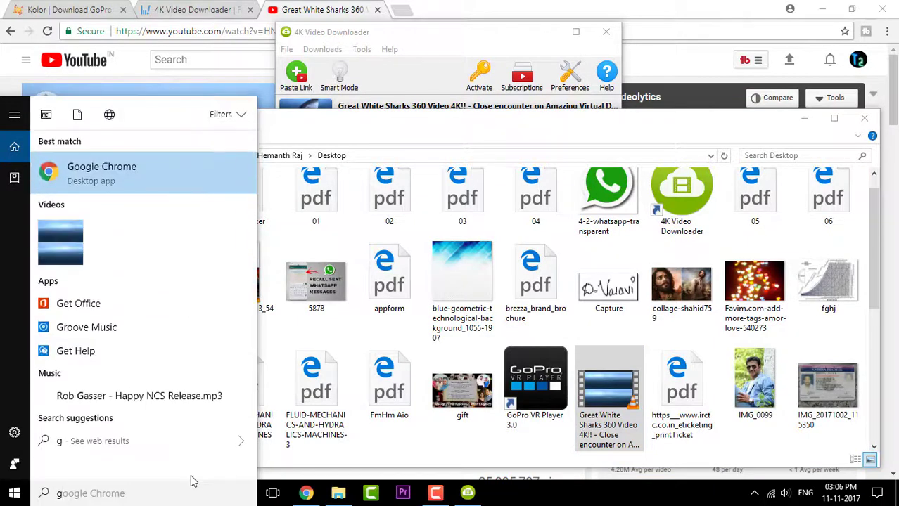
text(o p)
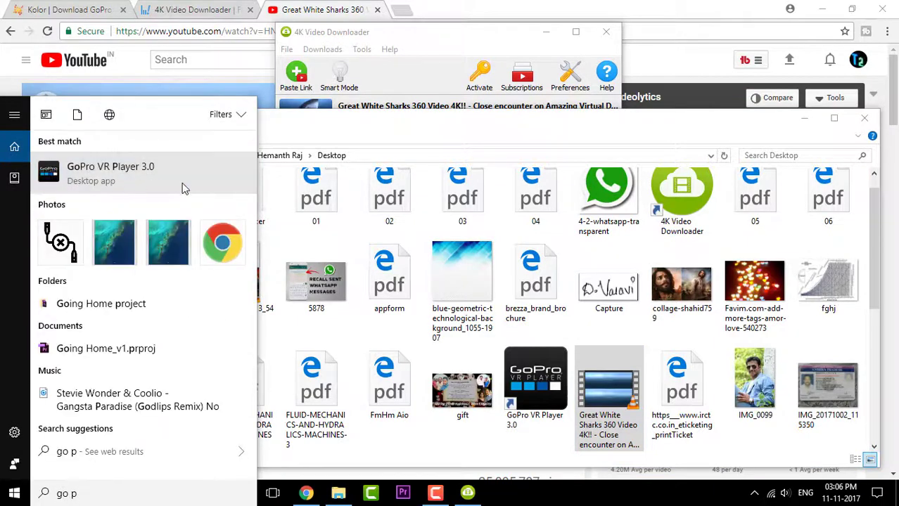
click(180, 187)
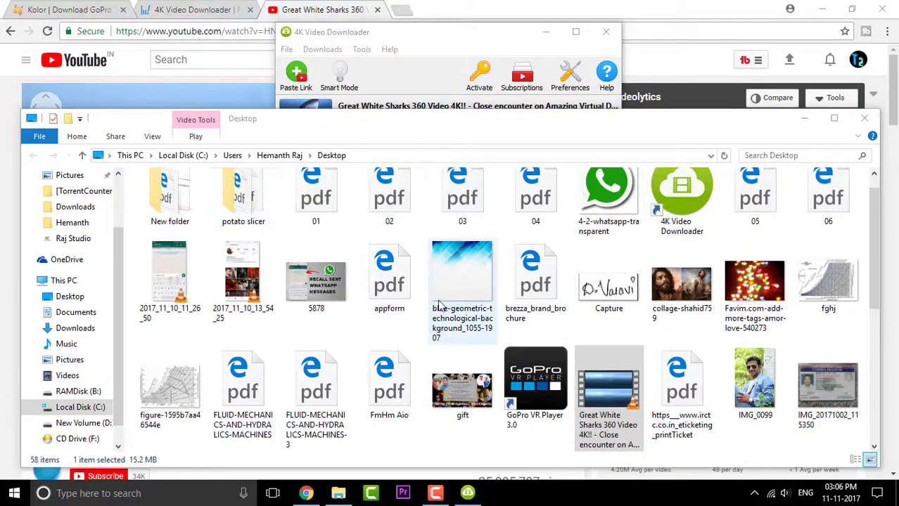
double_click(514, 378)
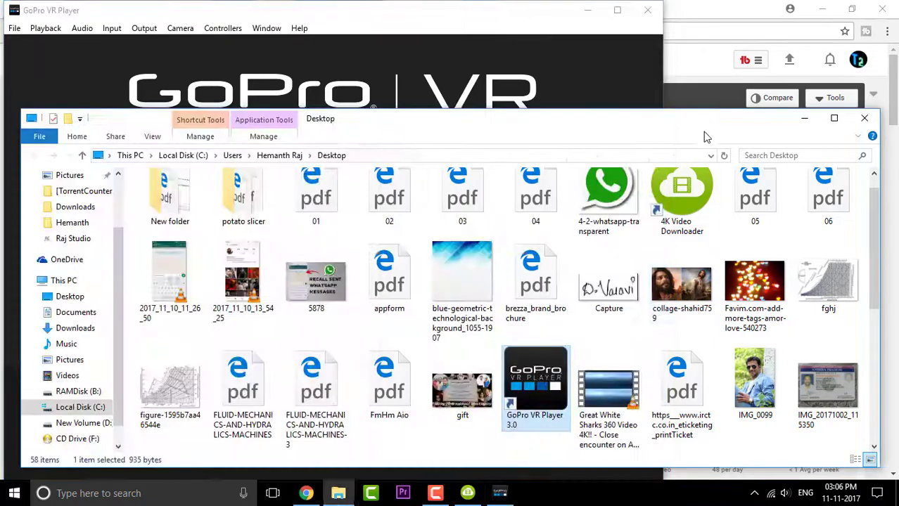
Step: Load the downloaded Great White Sharks video from the Desktop folder into GoPro VR Player and minimize the folder window
click(707, 125)
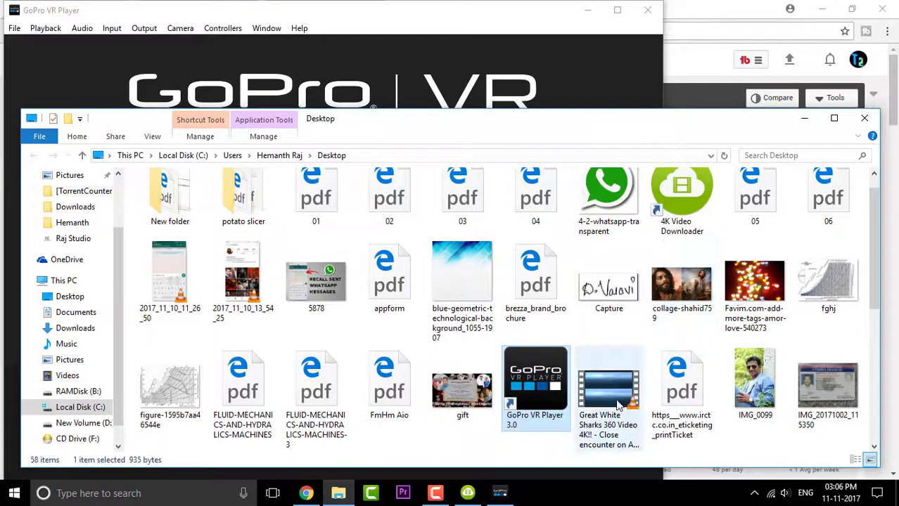
drag(617, 405, 355, 74)
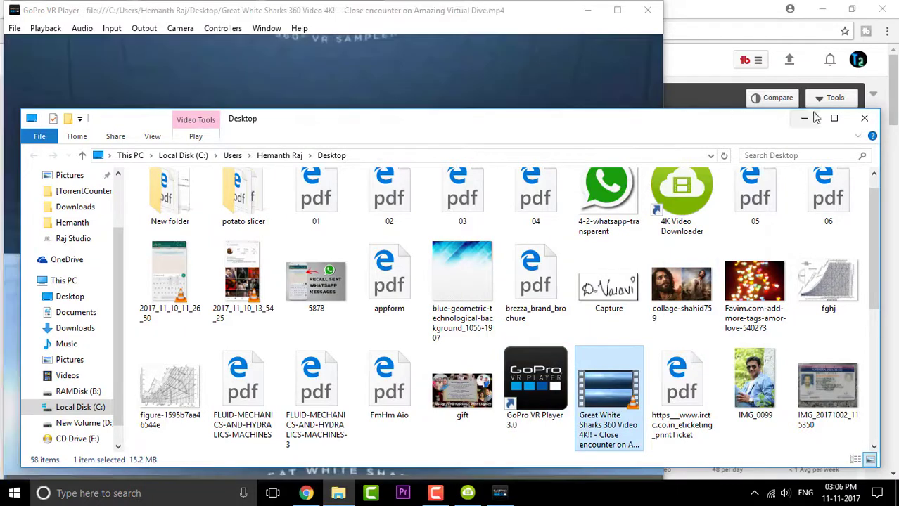
click(806, 118)
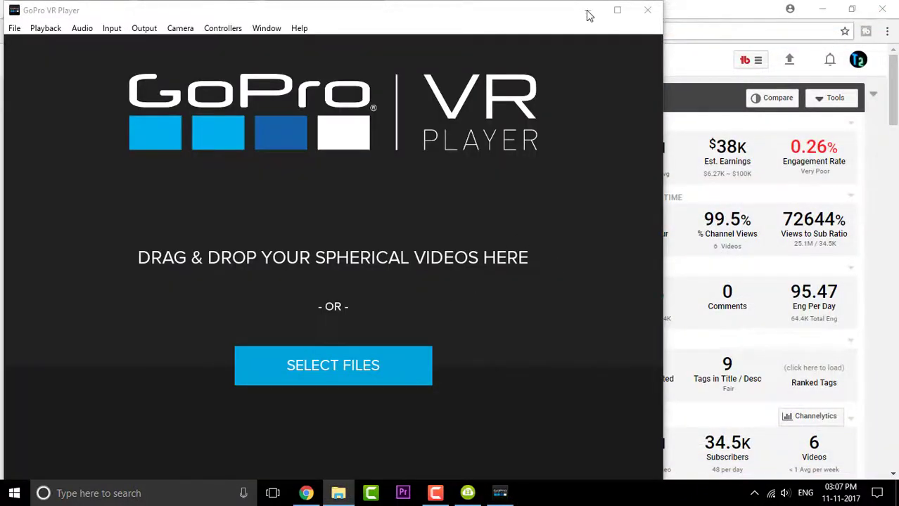
Step: Switch back to the Great White Sharks video on YouTube, play it from about 0:12 and pause it
click(588, 11)
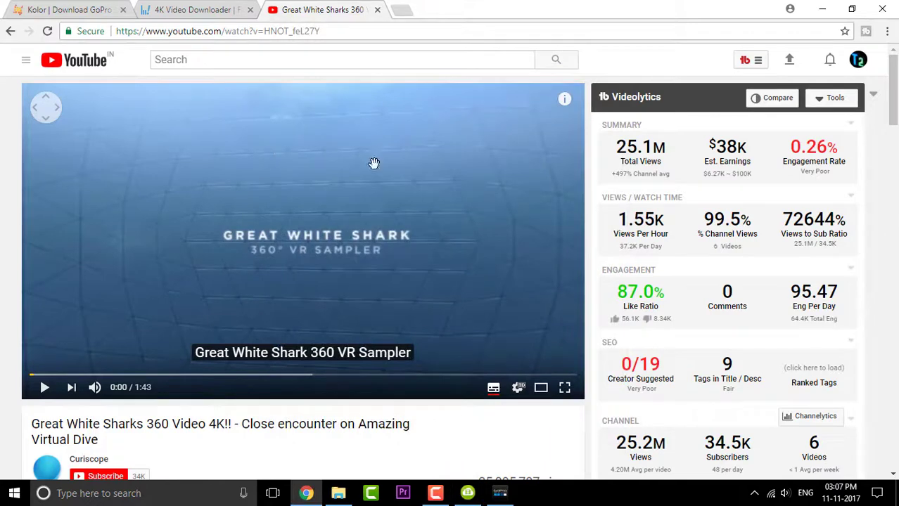
click(95, 376)
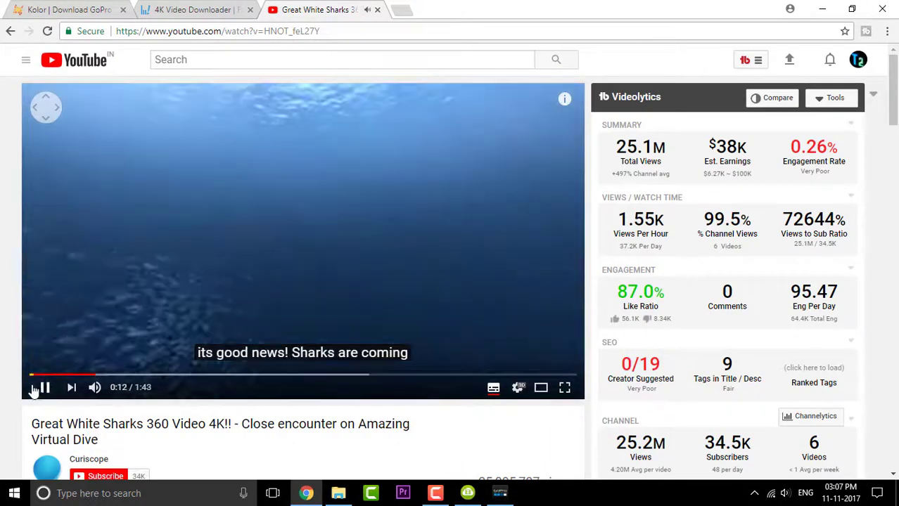
click(436, 203)
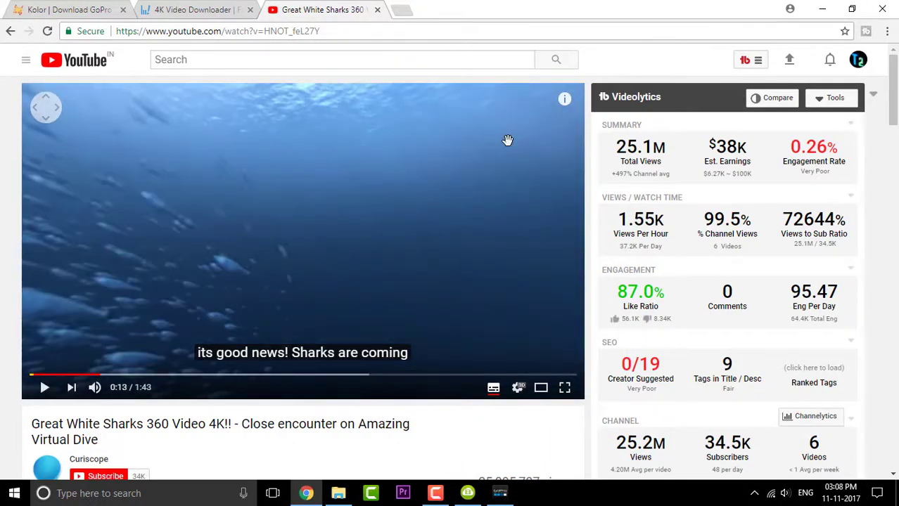